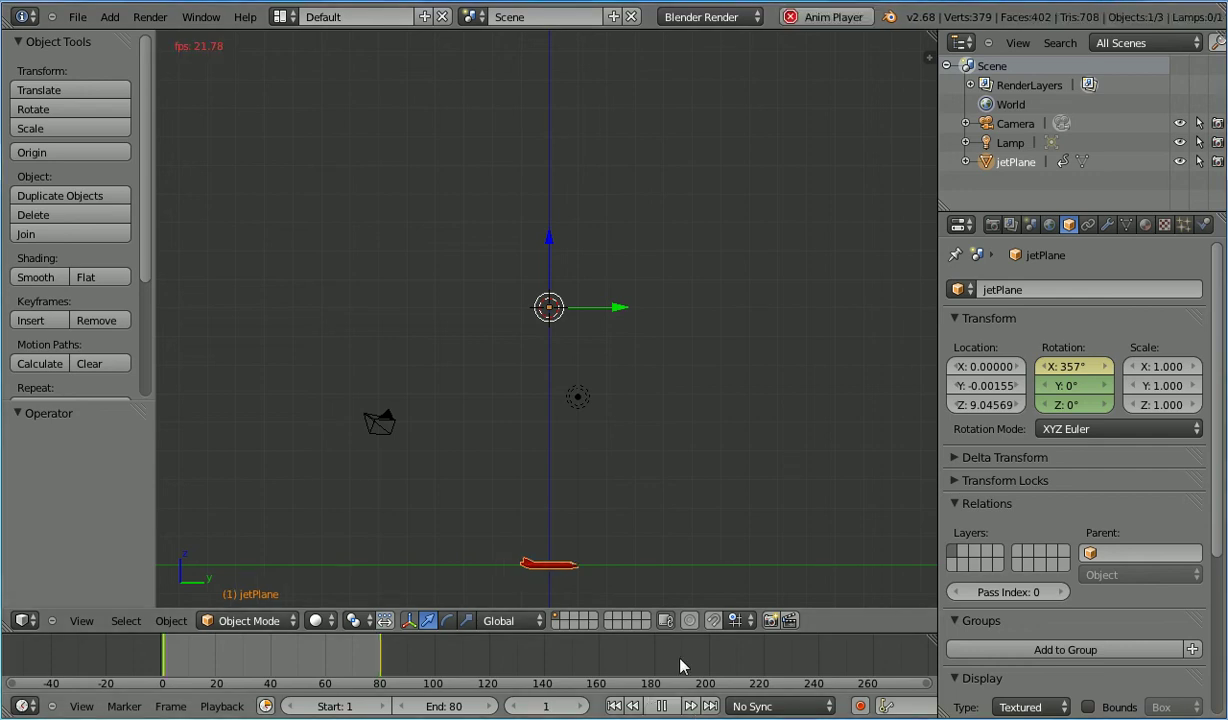
click(77, 17)
click(90, 34)
click(97, 43)
click(78, 17)
click(349, 80)
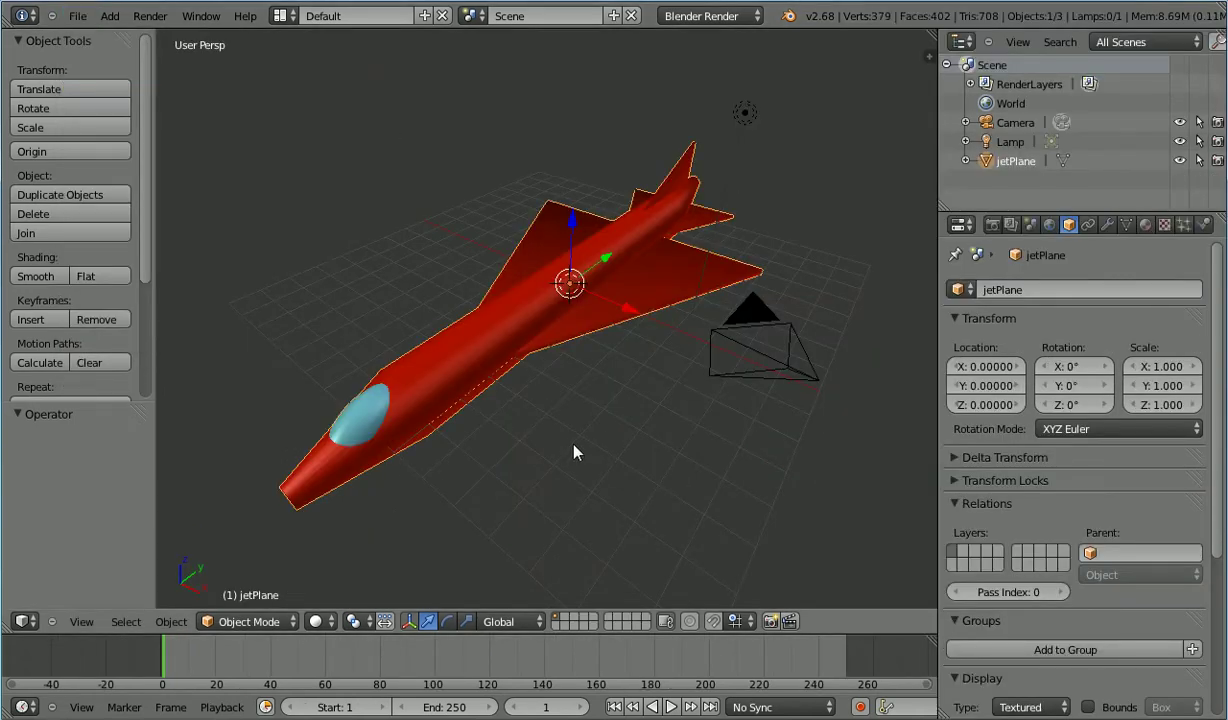
text(s0.1)
key(Return)
key(r)
text(z180)
key(Return)
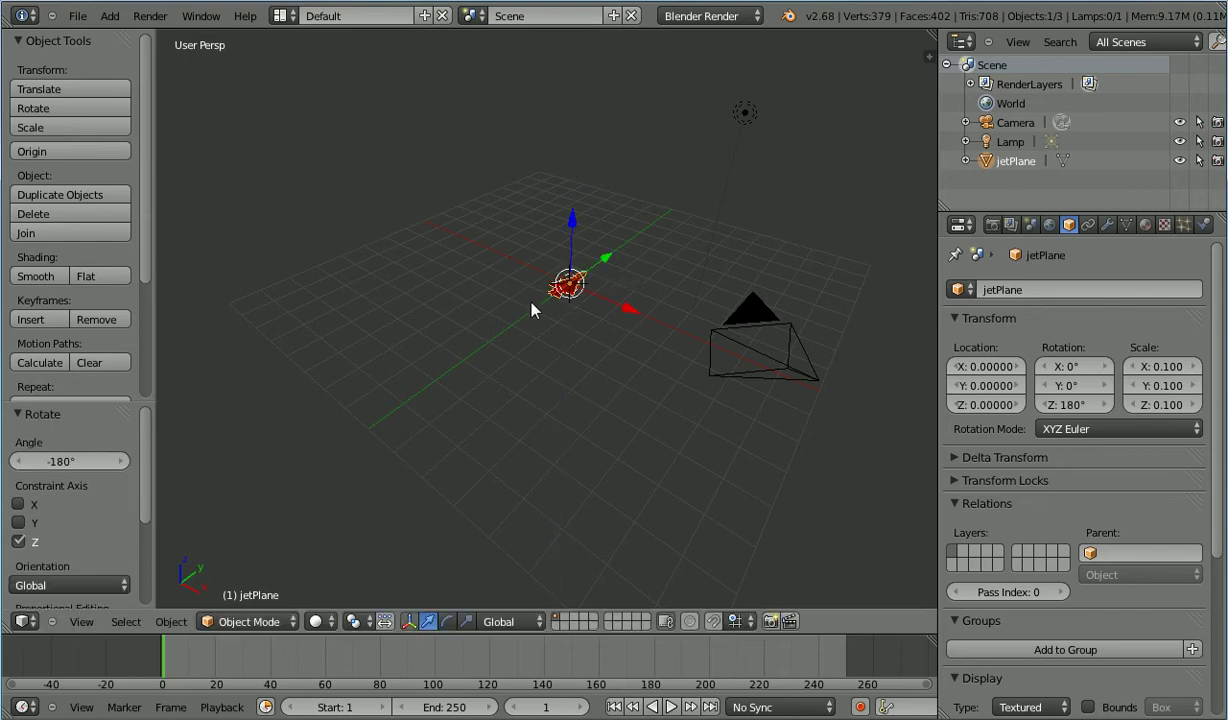
click(171, 621)
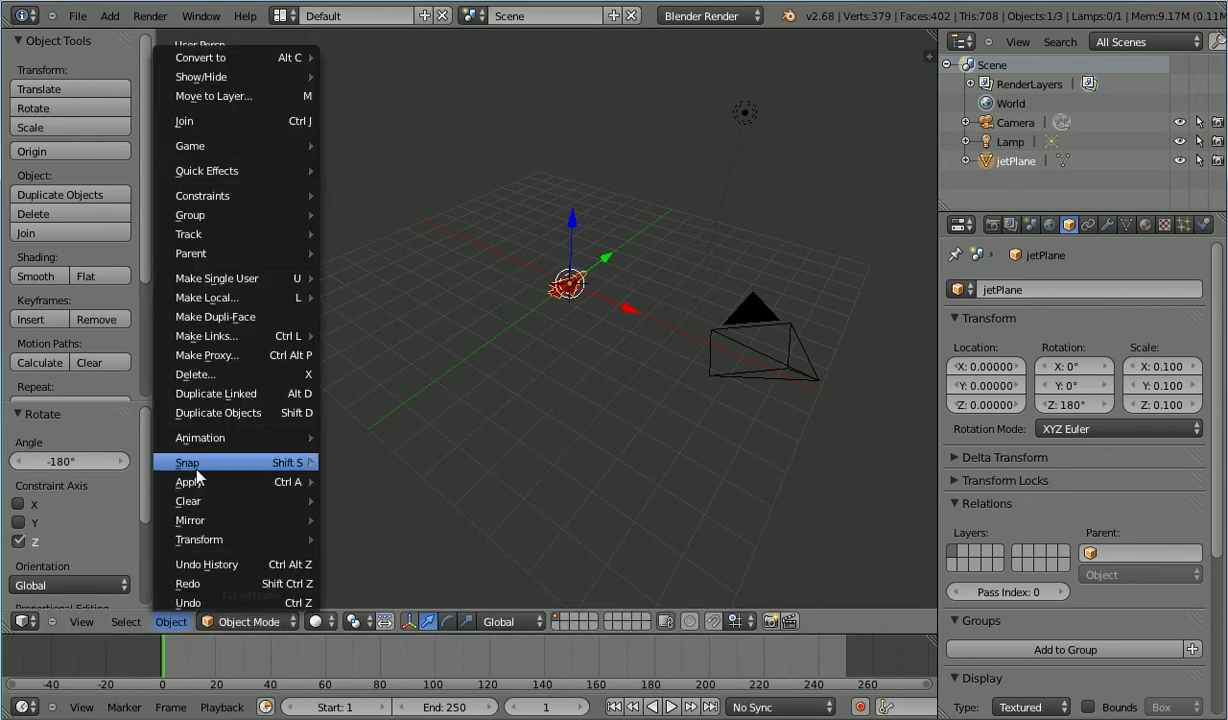
mouse_move(190, 482)
click(428, 544)
click(84, 621)
click(191, 402)
click(82, 619)
click(162, 469)
mouse_move(671, 160)
shift+middle_down()
mouse_move(643, 385)
mouse_move(650, 427)
shift+middle_up()
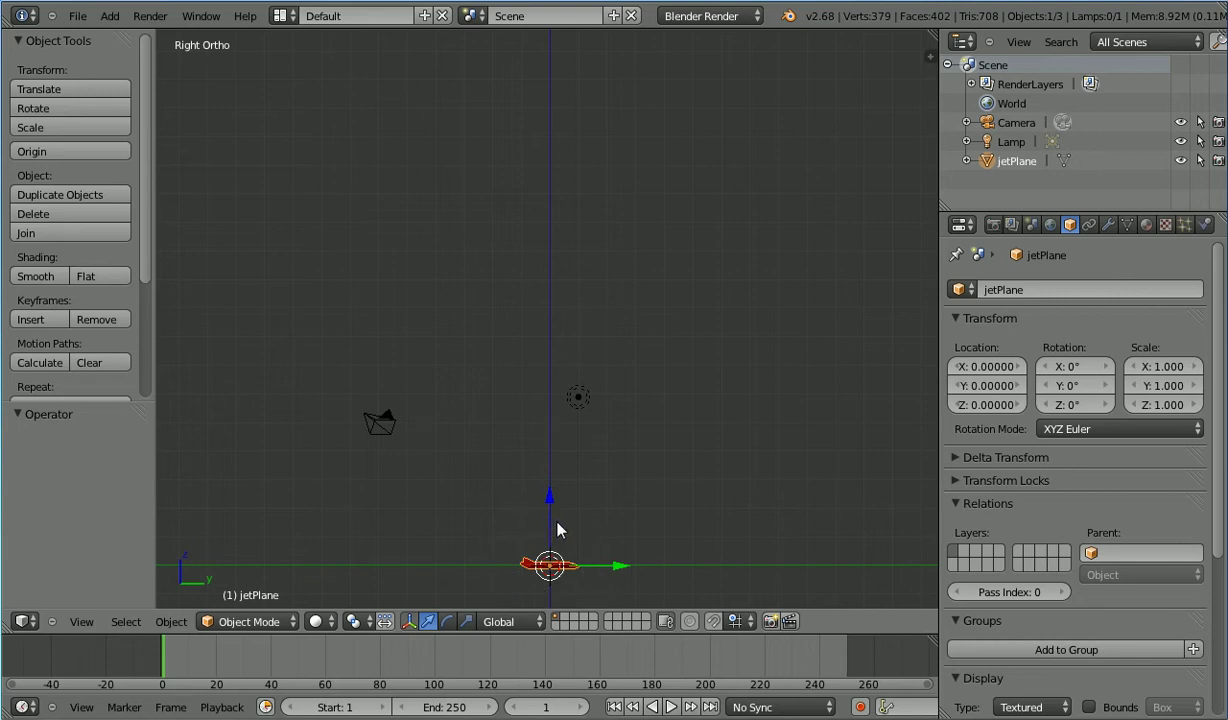
click(30, 319)
click(110, 321)
click(448, 703)
text(80)
key(Return)
click(555, 709)
text(5)
key(Return)
drag(617, 572, 716, 571)
drag(648, 500, 641, 484)
key(r)
click(752, 451)
click(48, 319)
click(109, 384)
double_click(546, 707)
text(10)
key(Return)
drag(715, 560, 812, 518)
drag(737, 490, 745, 431)
key(r)
click(801, 398)
click(42, 319)
click(130, 316)
click(546, 707)
text(20)
key(Return)
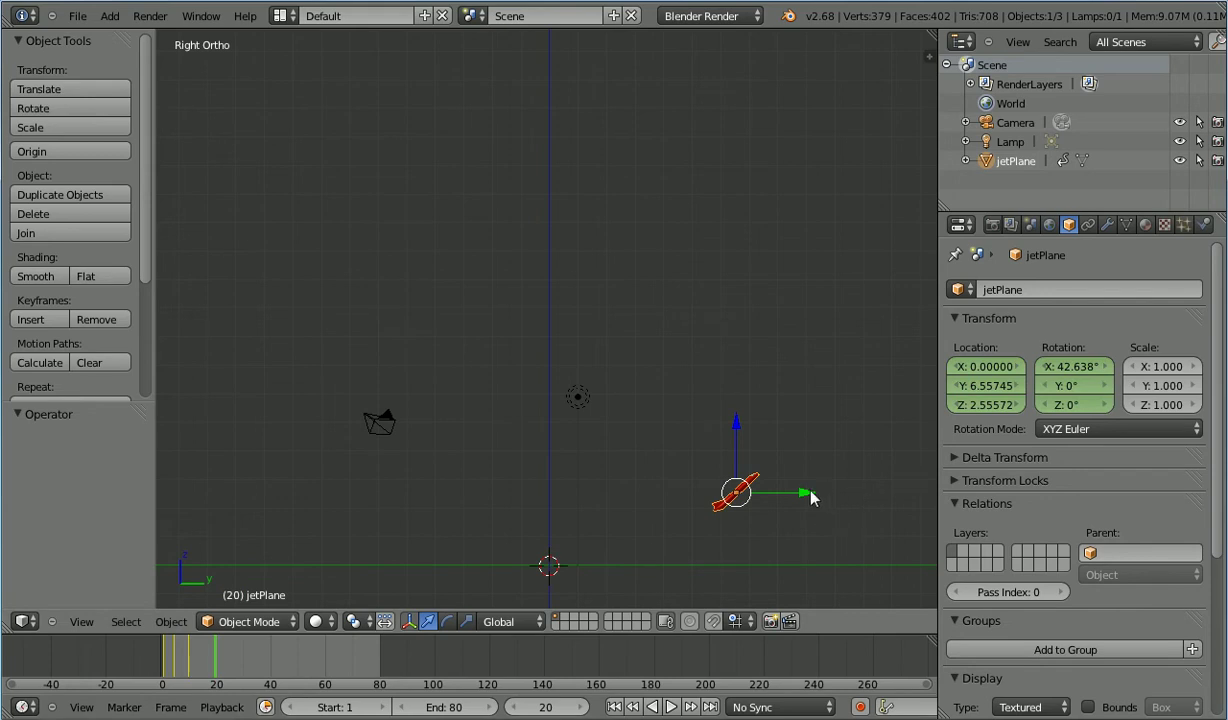
drag(813, 497, 948, 492)
drag(871, 432, 866, 262)
key(r)
click(770, 226)
click(40, 320)
click(85, 318)
click(614, 707)
click(670, 707)
click(661, 707)
key(shift+Left)
click(692, 707)
click(692, 707)
click(540, 706)
text(40)
key(Return)
key(g)
click(522, 125)
key(r)
click(579, 38)
click(44, 319)
click(100, 318)
click(545, 706)
text(60)
key(Return)
key(g)
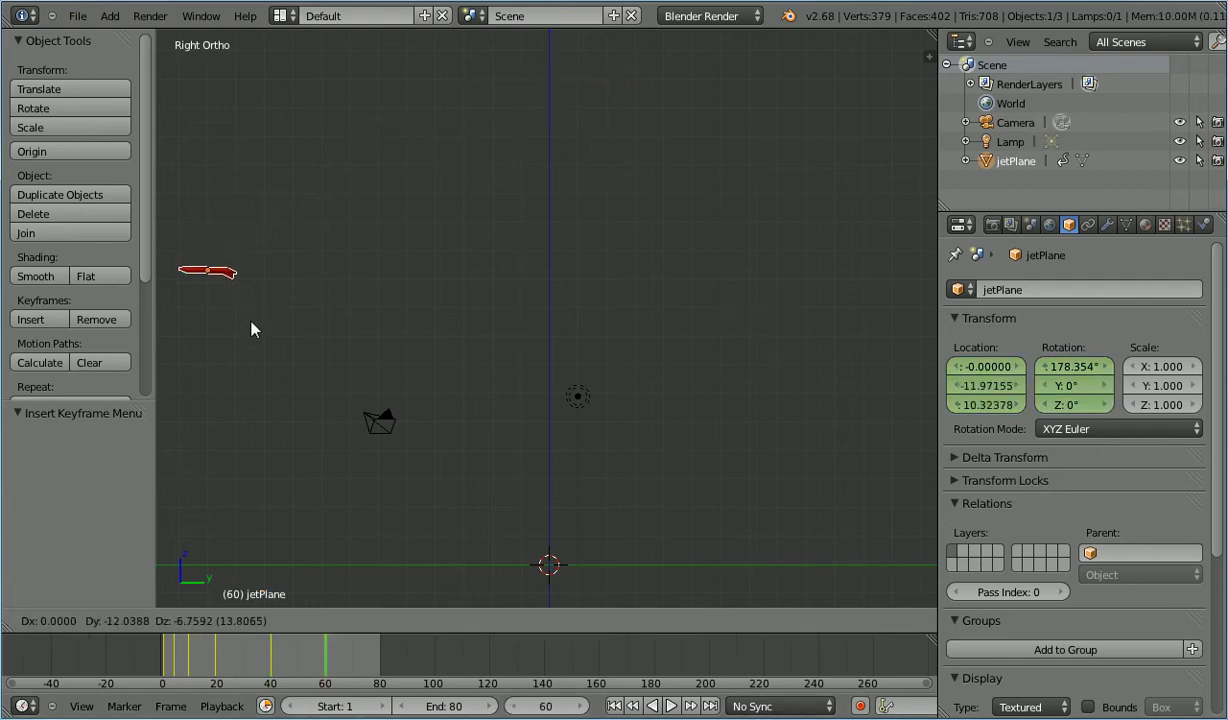
click(251, 331)
key(r)
click(277, 158)
click(44, 318)
click(47, 318)
key(shift+Right)
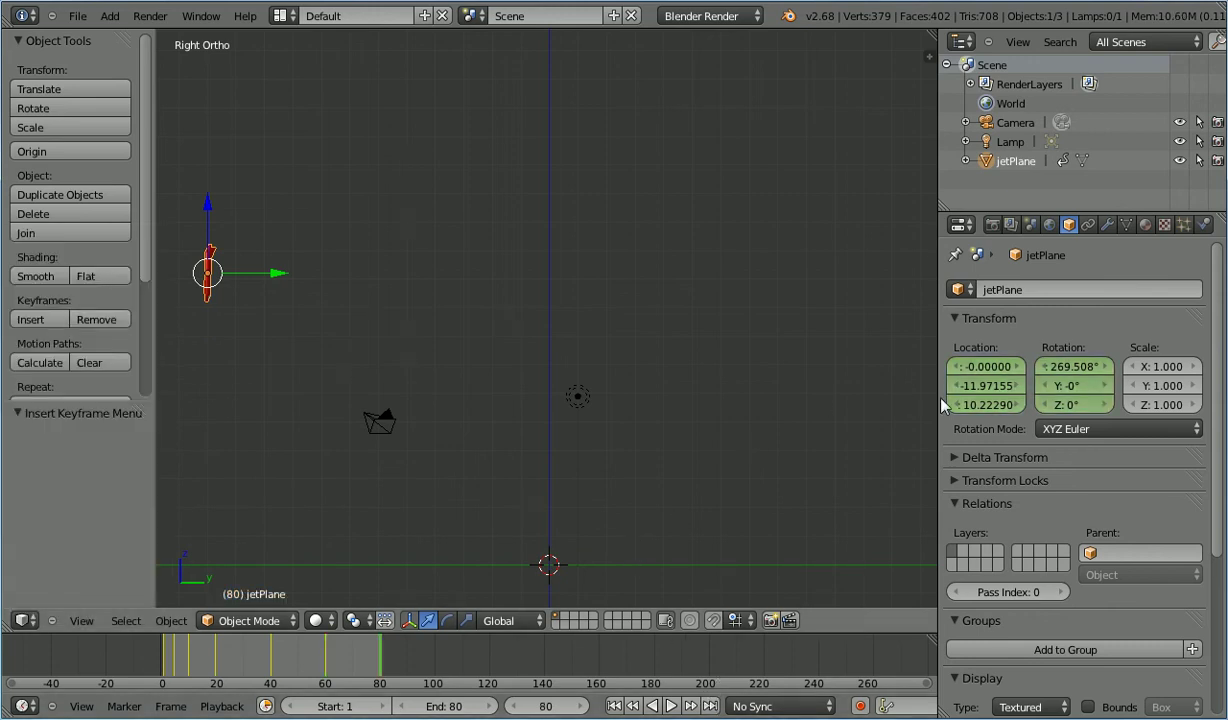
click(950, 385)
text(0)
key(Tab)
text(0)
key(Return)
key(r)
click(560, 372)
click(46, 319)
click(105, 321)
click(672, 709)
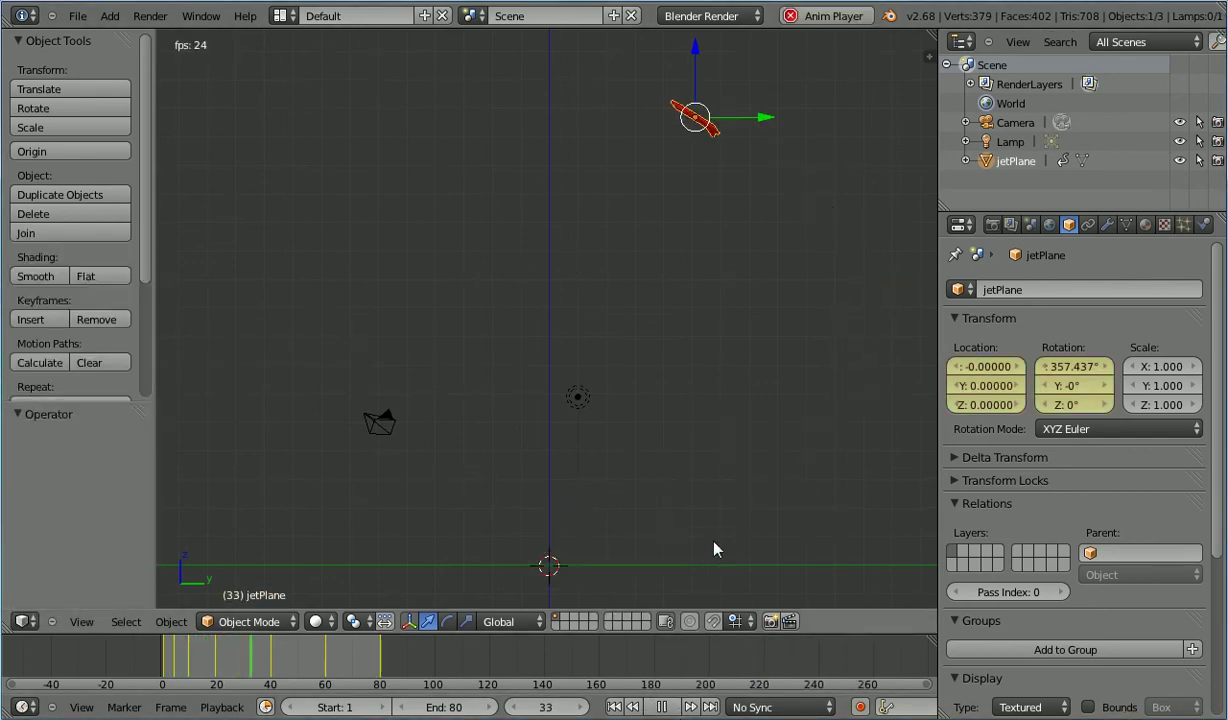
click(664, 708)
click(632, 707)
key(shift+Left)
click(24, 621)
click(132, 536)
key(x)
click(316, 162)
click(22, 622)
click(100, 604)
click(550, 308)
click(171, 622)
click(460, 457)
right_click(556, 553)
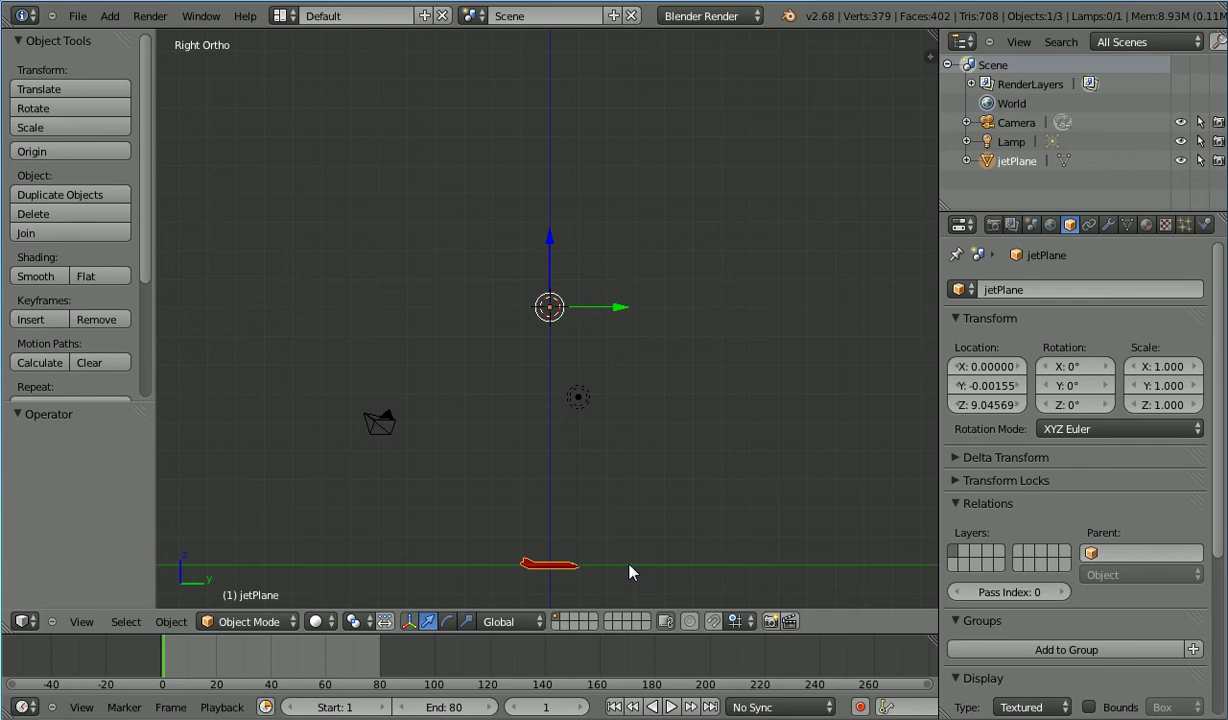
click(56, 322)
click(125, 326)
click(710, 707)
click(1038, 360)
text(357)
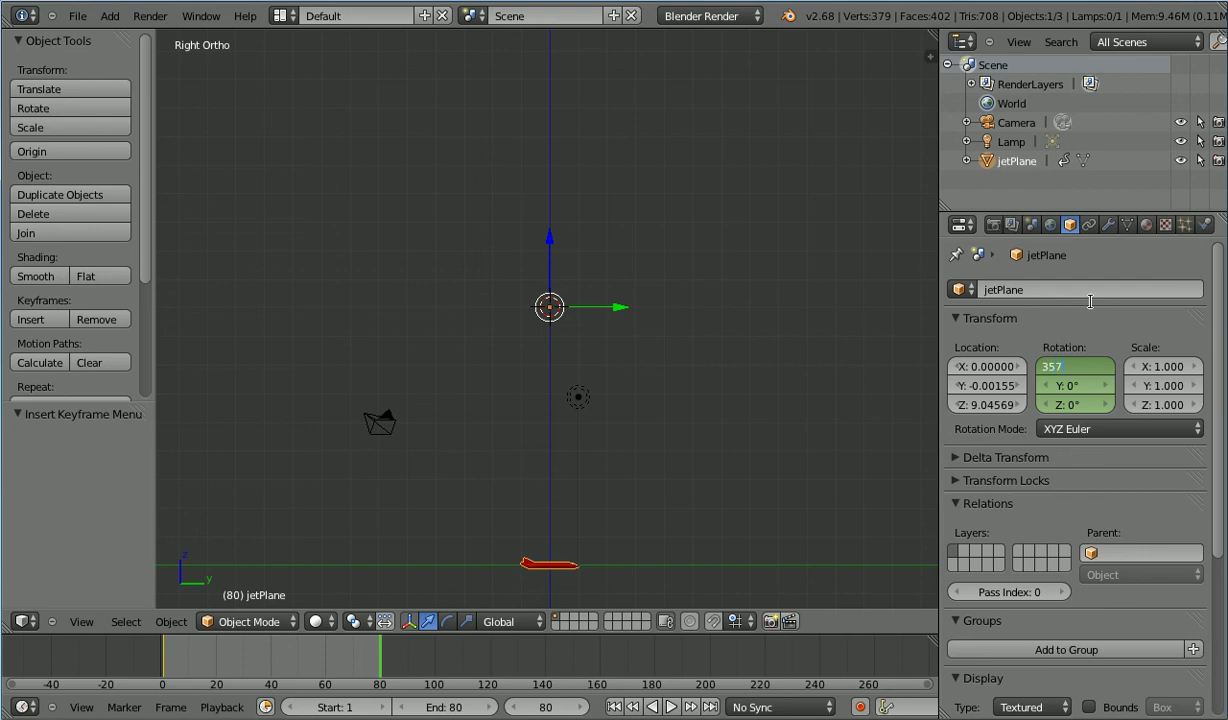
key(Return)
right_click(1080, 369)
click(1030, 364)
click(671, 707)
key(Escape)
click(24, 621)
click(112, 556)
click(89, 623)
click(172, 291)
mouse_move(623, 56)
right_down()
mouse_move(673, 145)
mouse_move(740, 199)
right_up()
right_click(400, 567)
mouse_move(543, 572)
right_down()
mouse_move(479, 462)
mouse_move(434, 439)
right_up()
click(24, 622)
click(90, 605)
click(671, 706)
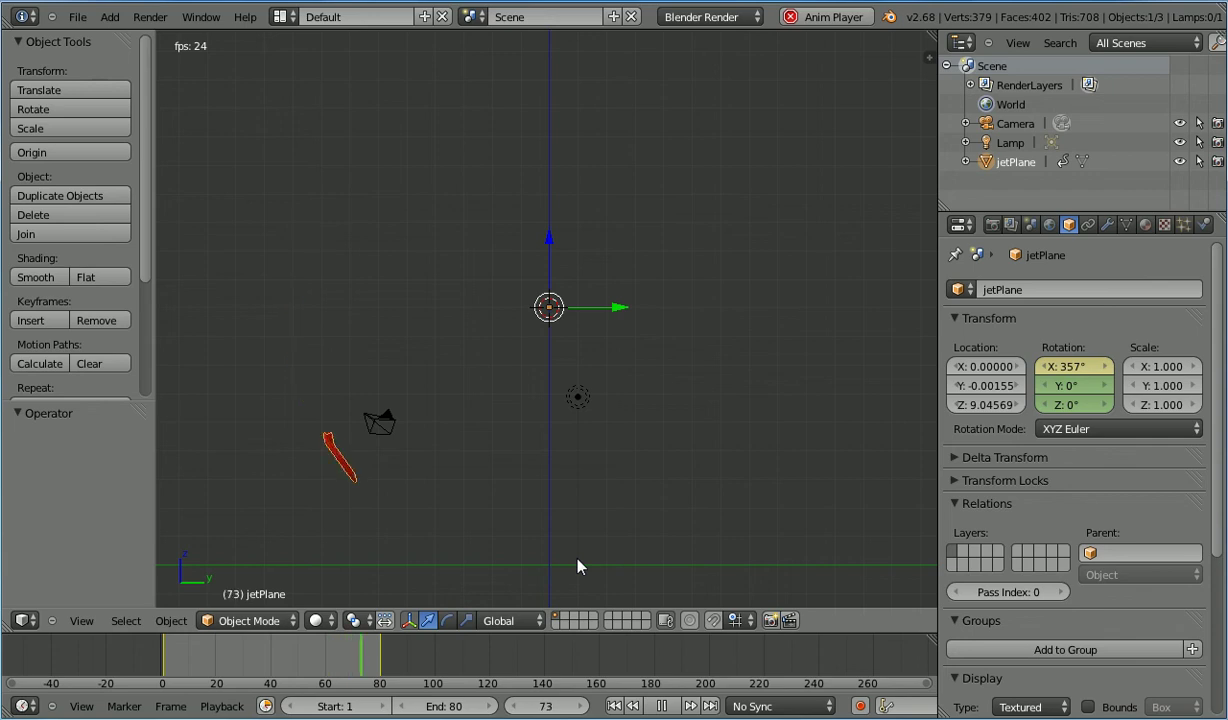